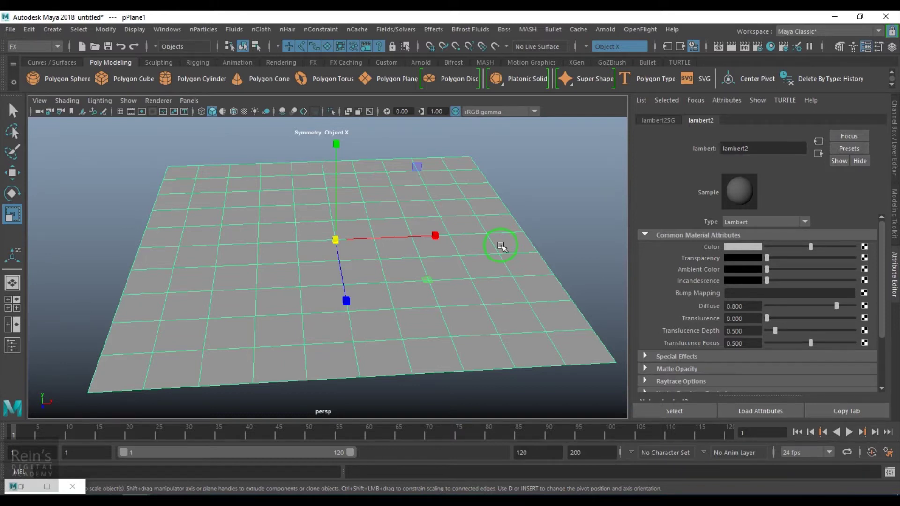
left_click_drag(454, 280, 462, 275)
right_click_drag(463, 275, 461, 269)
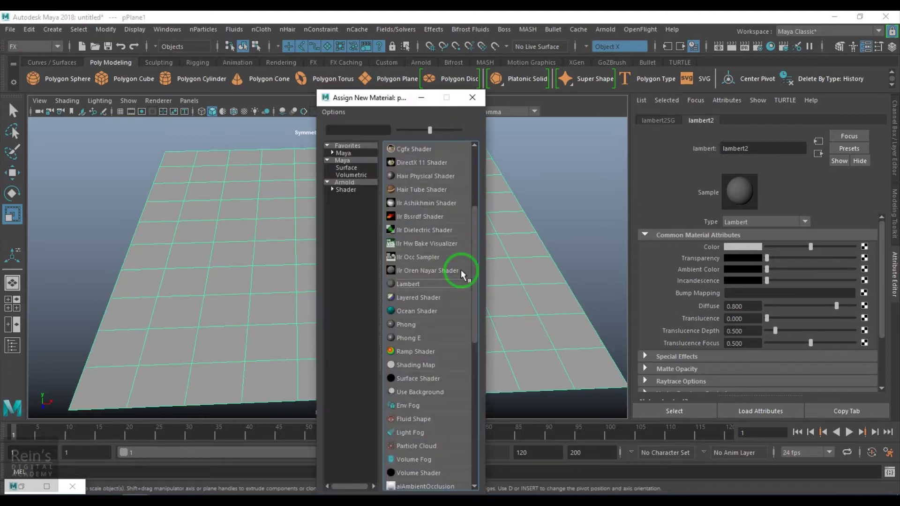
left_click(479, 97)
left_click(480, 231)
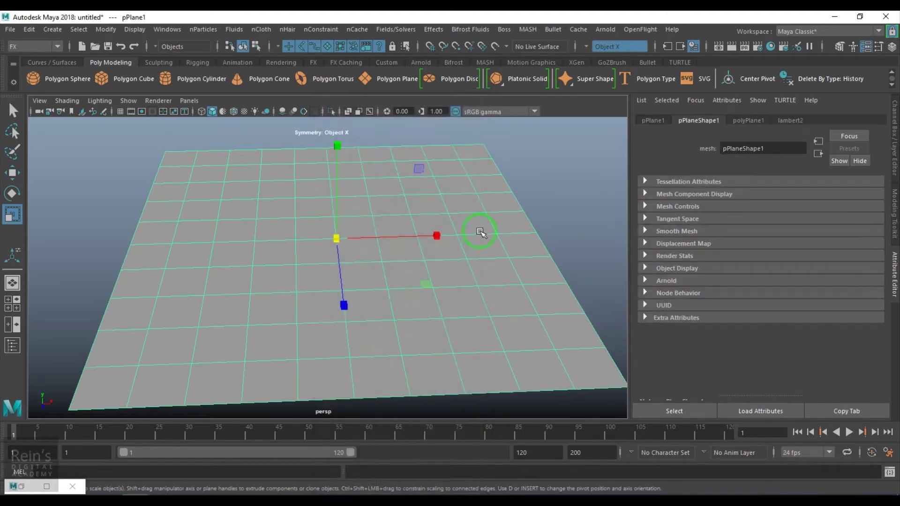
Assign a new Phong material to the polygon plane
right_click_drag(435, 283, 430, 288)
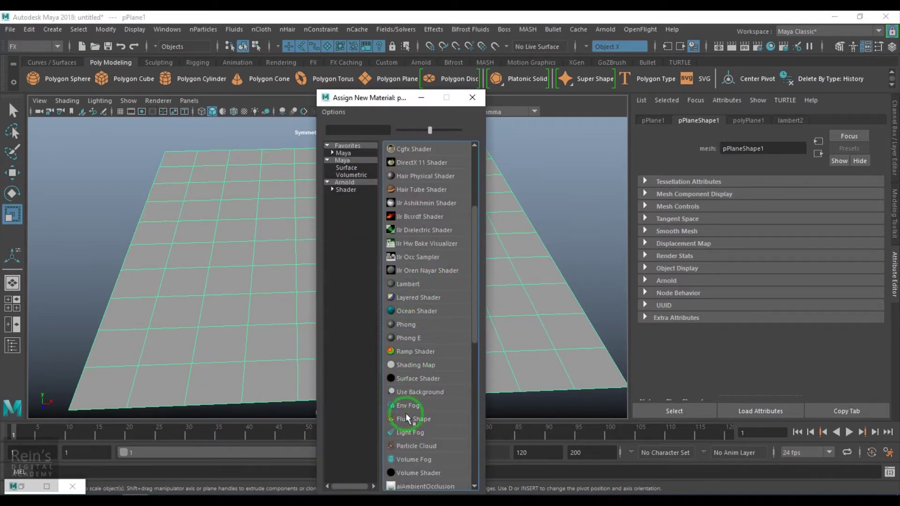
scroll(416, 384, "down", 1)
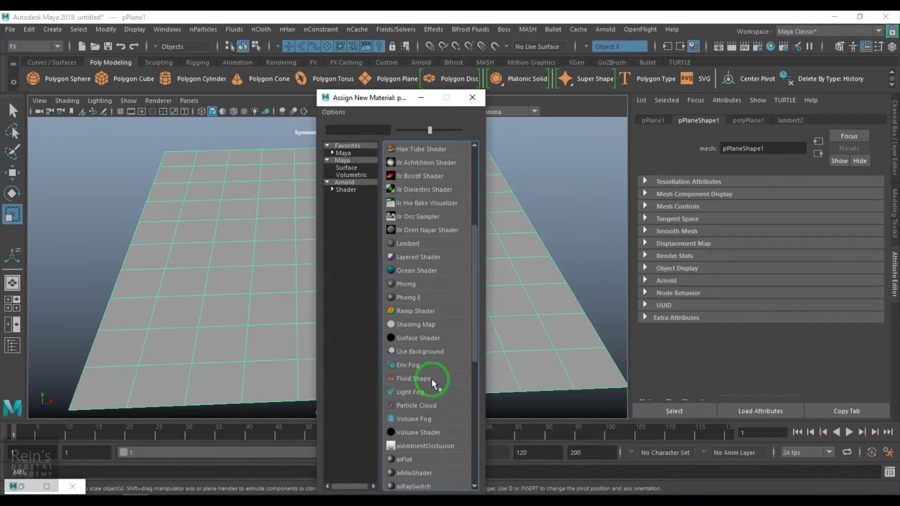
left_click(410, 287)
left_click_drag(422, 291, 429, 359, "alt")
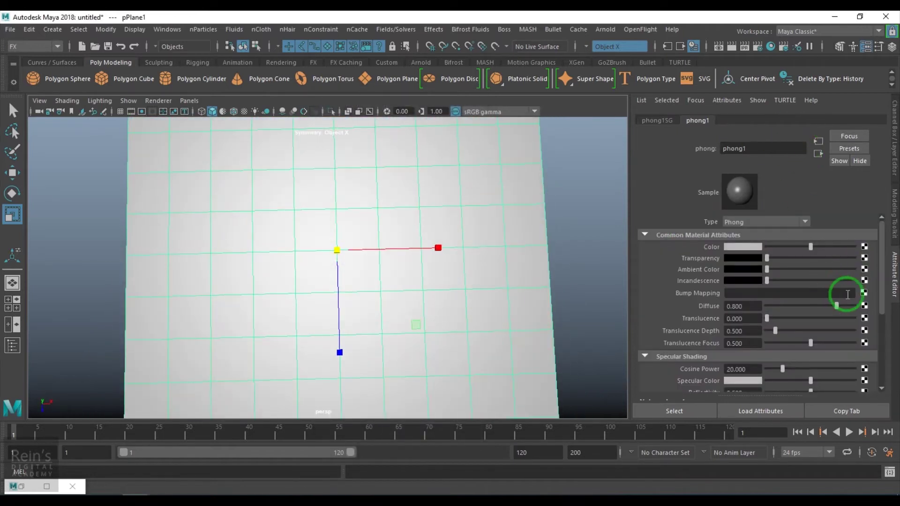
Connect a 2D Simplex Noise texture to the Phong material's bump mapping and open the noise node's attributes
left_click(863, 292)
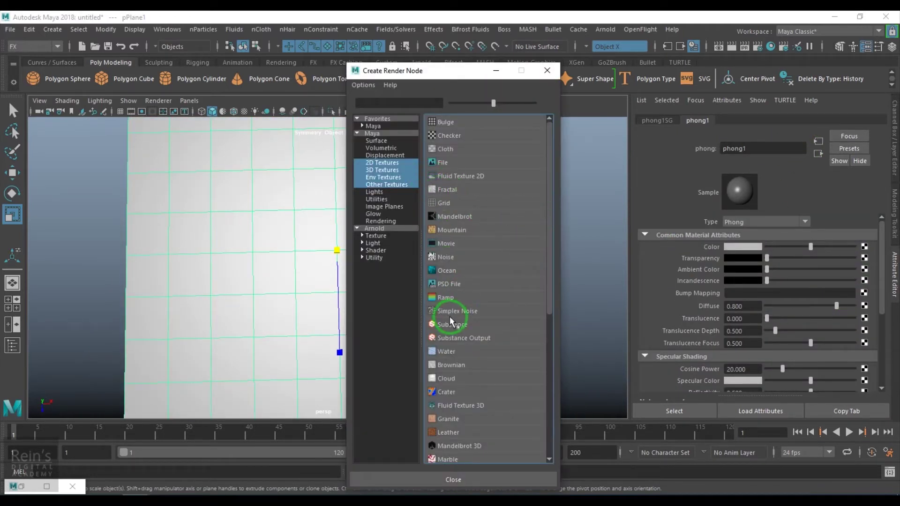
left_click(381, 164)
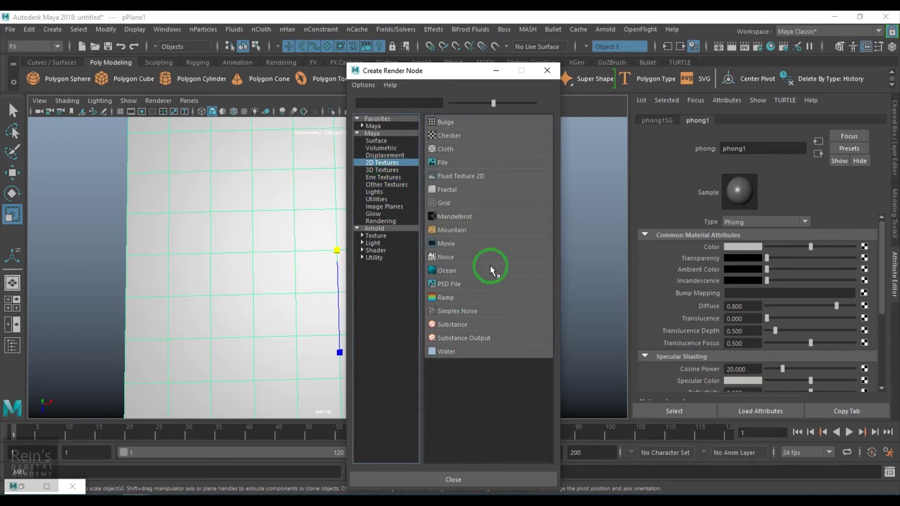
left_click(452, 313)
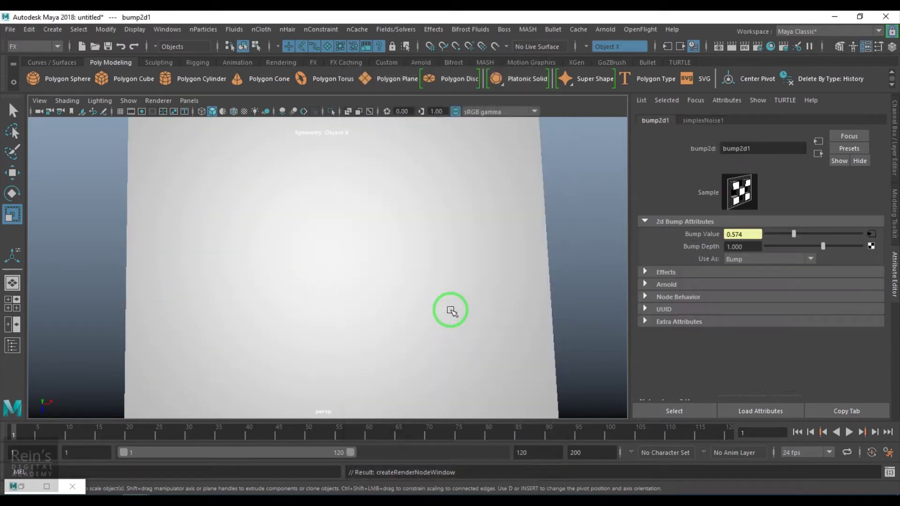
scroll(482, 291, "down", 3)
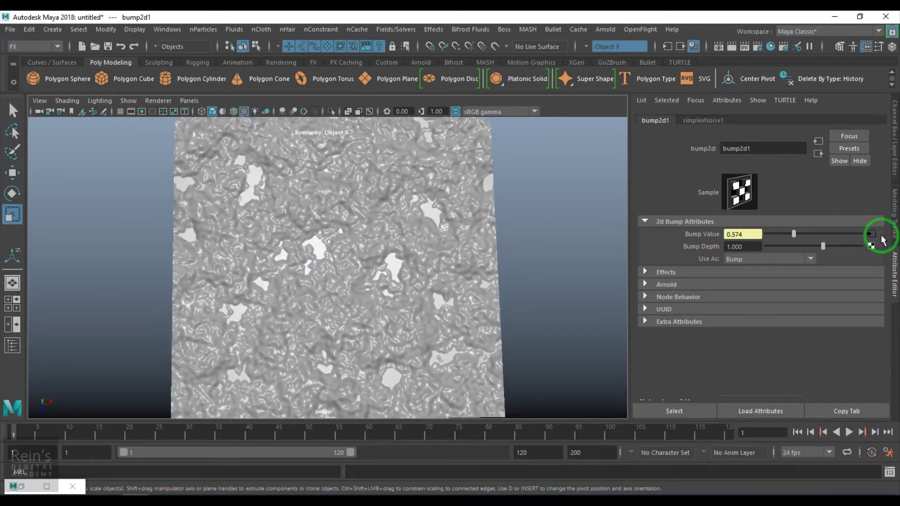
left_click(872, 234)
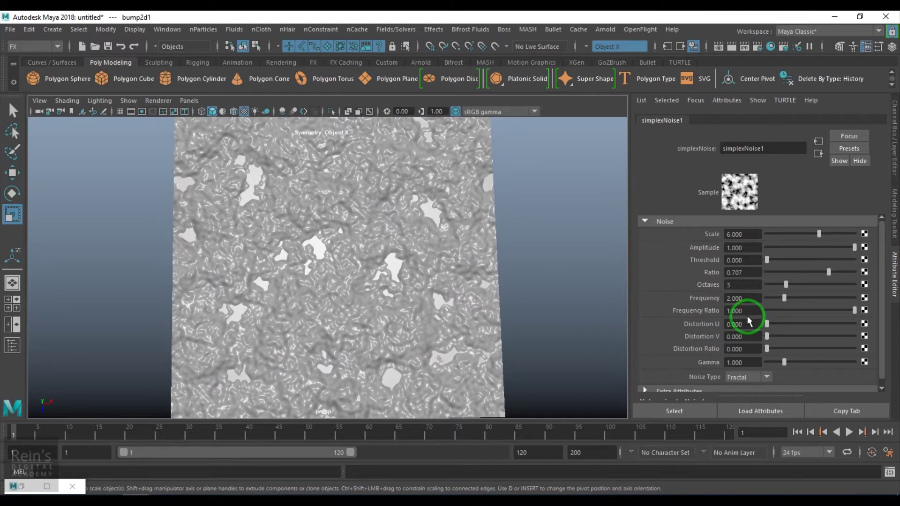
Set the noise texture's Scale to 5.130, keeping Amplitude at 1.000 and Threshold at 0.000
mouse_move(819, 238)
left_mouse_down()
mouse_move(779, 241)
mouse_move(859, 237)
mouse_move(843, 227)
mouse_move(797, 227)
mouse_move(810, 232)
left_mouse_up()
mouse_move(851, 253)
left_mouse_down()
mouse_move(763, 244)
mouse_move(857, 248)
left_mouse_up()
mouse_move(767, 260)
left_mouse_down()
mouse_move(830, 265)
mouse_move(768, 260)
left_mouse_up()
left_click(702, 195)
left_click(365, 237)
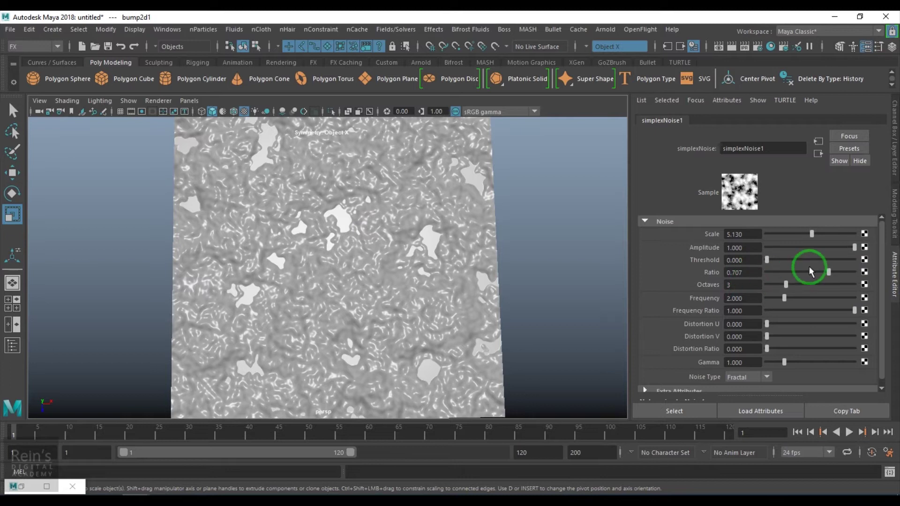
Set the noise's Ratio to 0.610, Octaves to 5, Frequency to 1.818, and Distortion U, Distortion V and Distortion Ratio to 1.000
mouse_move(809, 270)
left_mouse_down()
mouse_move(771, 273)
mouse_move(827, 273)
mouse_move(761, 291)
mouse_move(804, 287)
mouse_move(774, 297)
mouse_move(781, 297)
left_mouse_up()
mouse_move(846, 312)
left_mouse_down()
mouse_move(805, 312)
mouse_move(857, 313)
left_mouse_up()
mouse_move(772, 327)
left_mouse_down()
mouse_move(815, 323)
mouse_move(774, 333)
left_mouse_up()
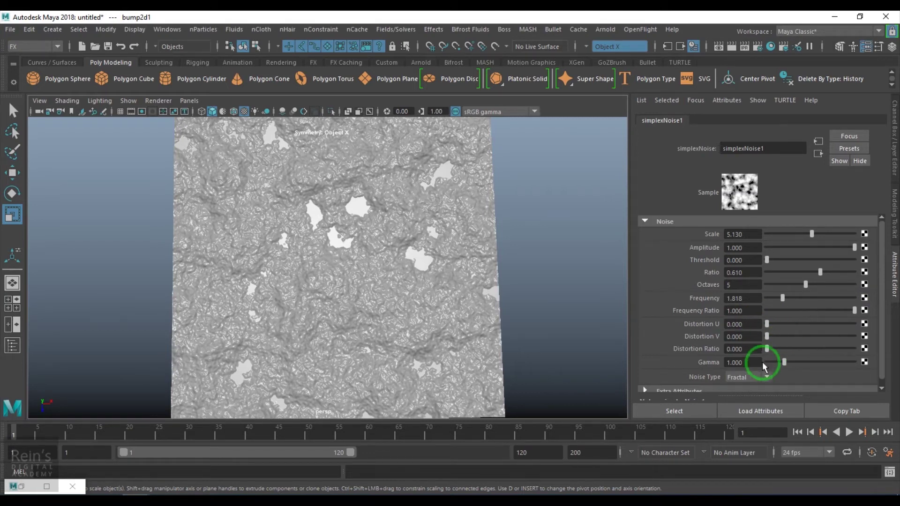
left_click_drag(767, 349, 799, 354)
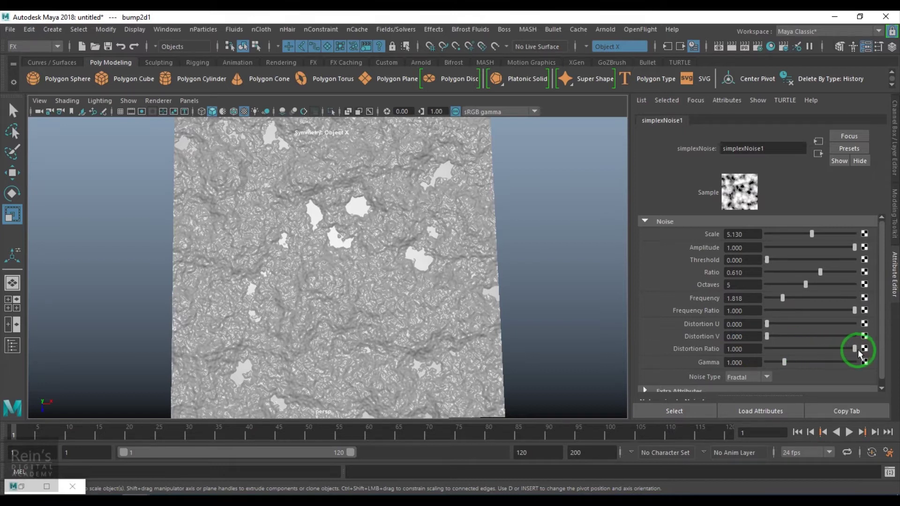
left_click_drag(770, 333, 893, 347)
Try Gamma values of 0.227 and 0.260 on the noise texture, and reset Gamma to 1.000
left_click(788, 367)
left_click_drag(781, 361, 749, 362)
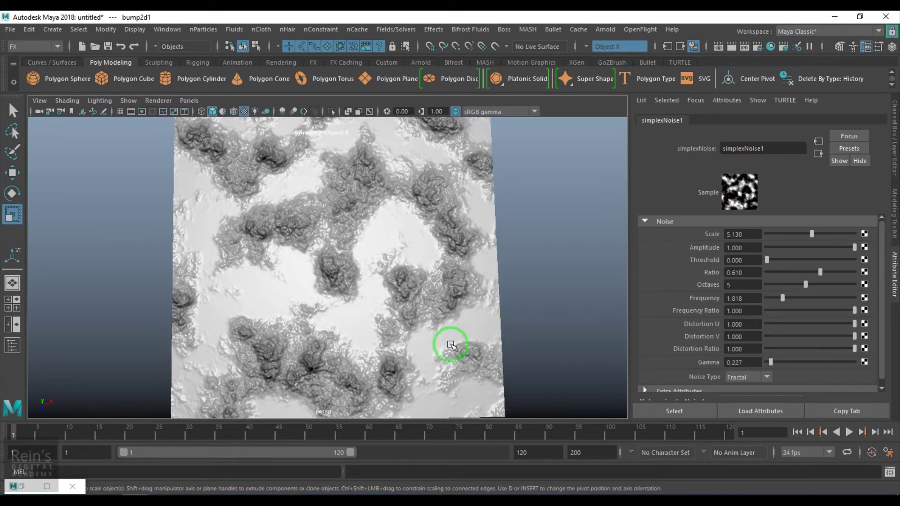
left_click_drag(451, 346, 455, 325, "alt")
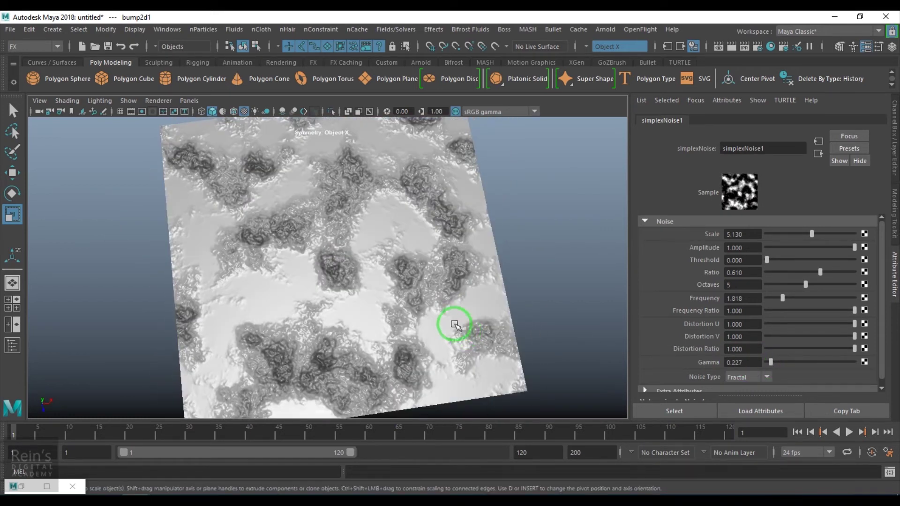
mouse_move(769, 362)
left_mouse_down()
mouse_move(785, 362)
mouse_move(770, 366)
left_mouse_up()
left_click_drag(502, 321, 453, 335, "alt")
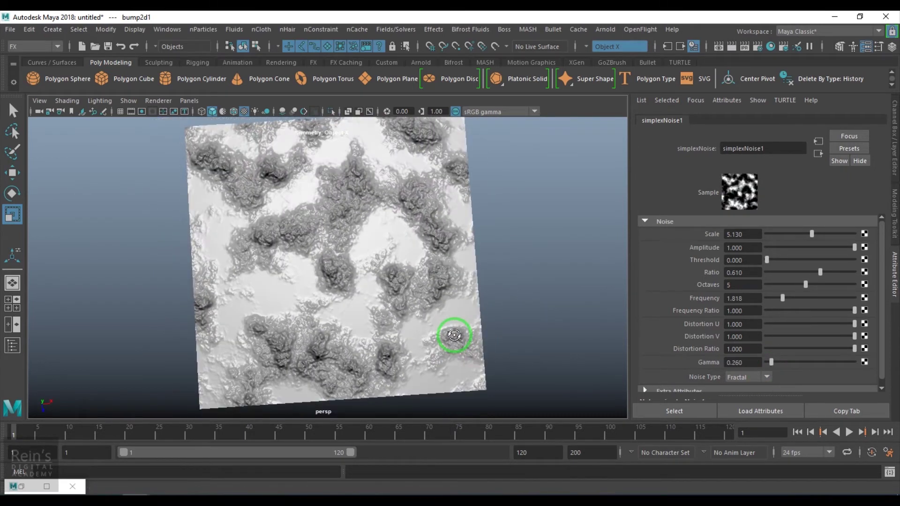
left_click_drag(742, 362, 705, 370)
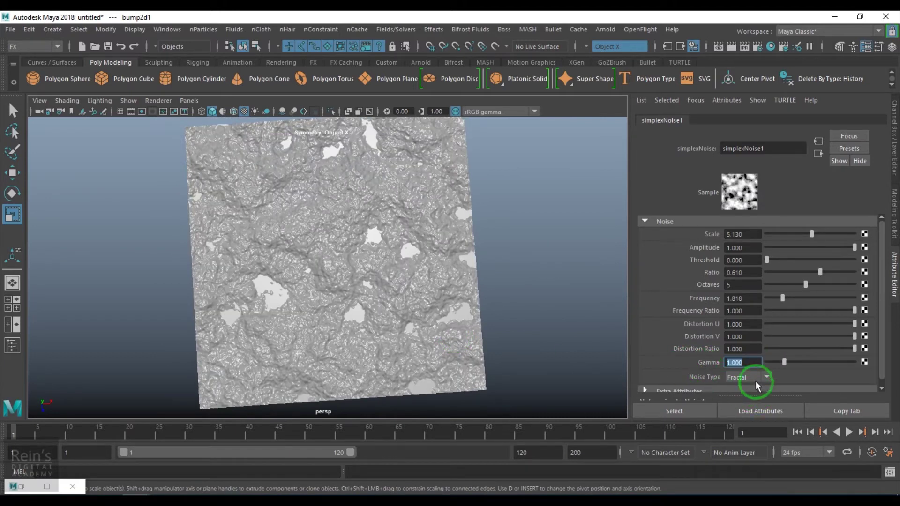
Switch the noise type to Cellular and set its Scale to 5.714 with Threshold at 0.000
left_click(755, 378)
left_click(747, 396)
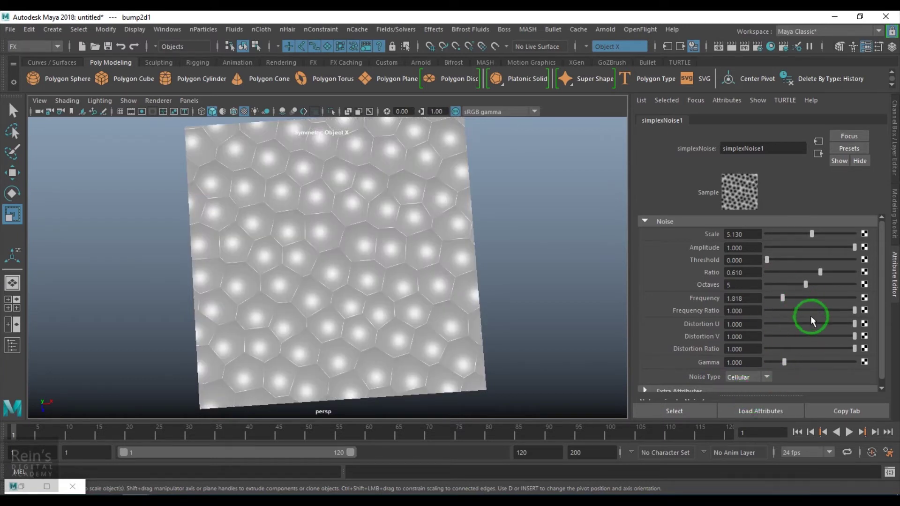
left_click_drag(803, 235, 828, 245)
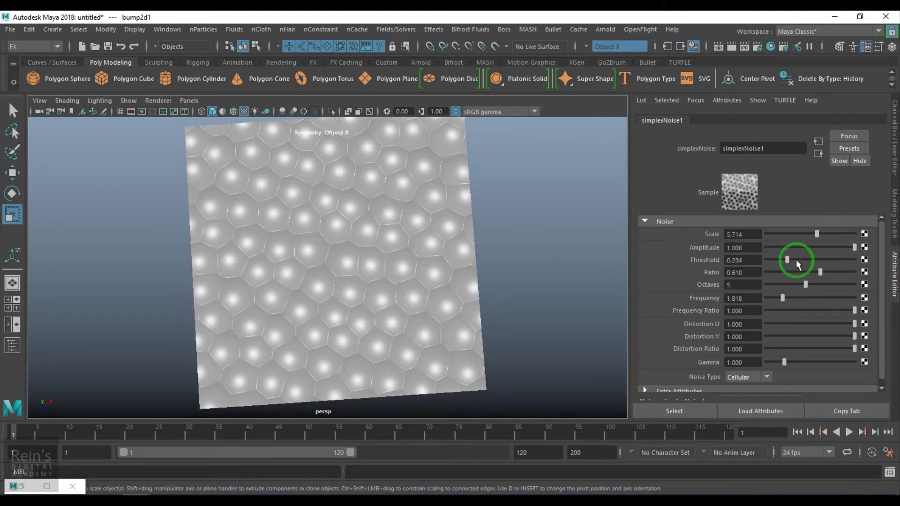
mouse_move(766, 260)
left_mouse_down()
mouse_move(859, 262)
mouse_move(756, 263)
left_mouse_up()
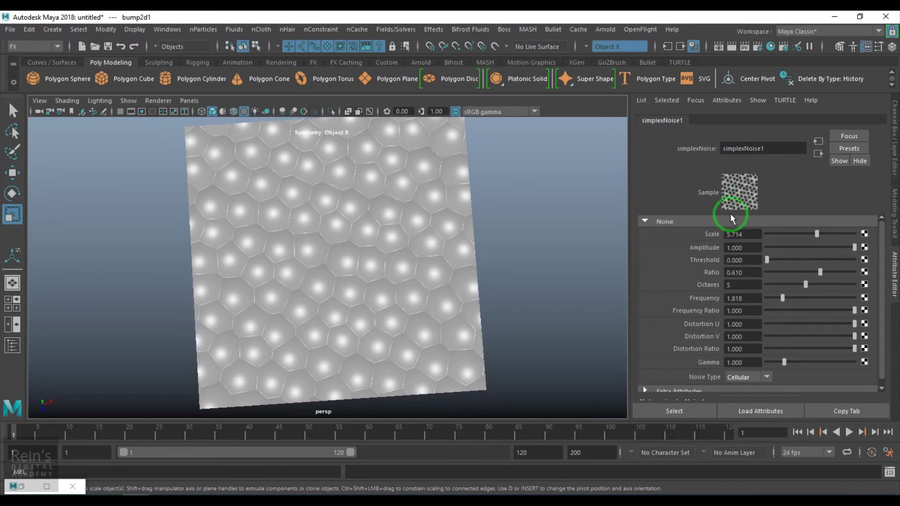
Raise the cellular noise's Ratio to 1.000, Octaves to 10 and Frequency to 3.961
left_click_drag(820, 273, 801, 304)
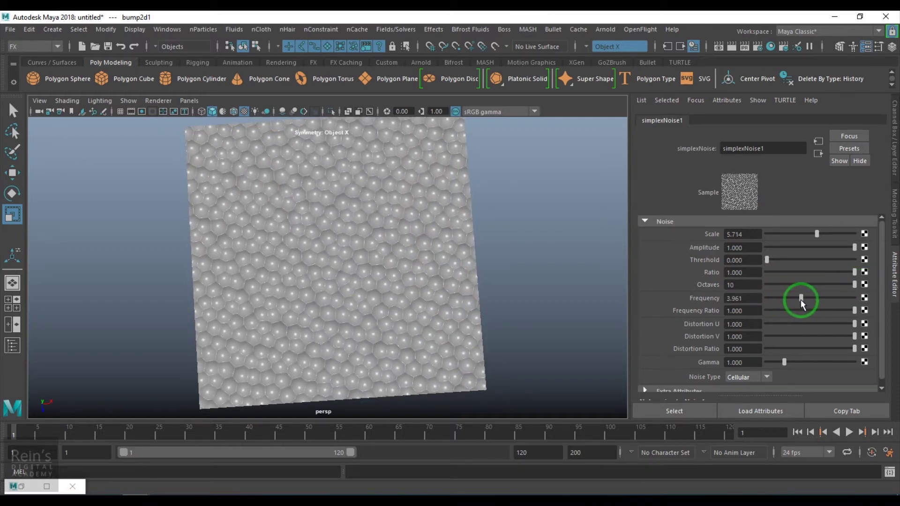
scroll(428, 261, "up", 5)
scroll(431, 258, "down", 4)
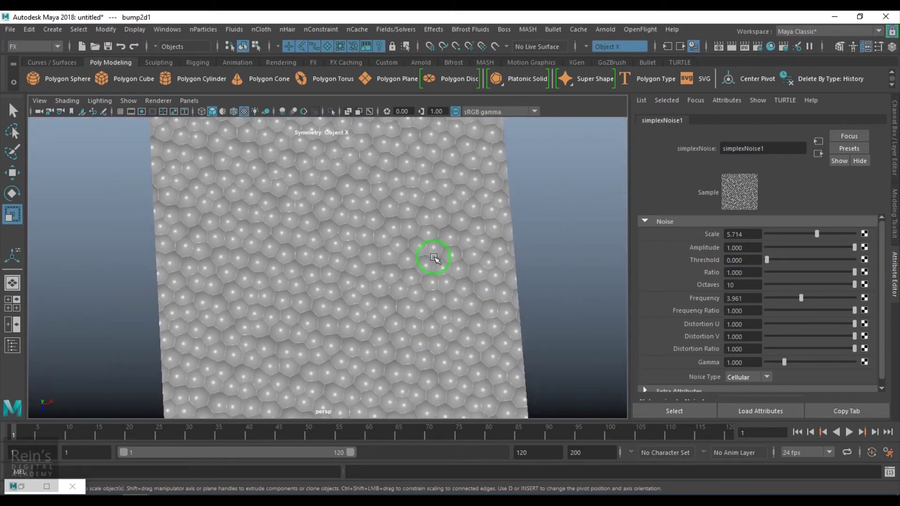
left_click_drag(838, 322, 858, 322)
Look through the noise node's Extra Attributes, including its Ai parameters
left_click(683, 384)
scroll(693, 359, "down", 3)
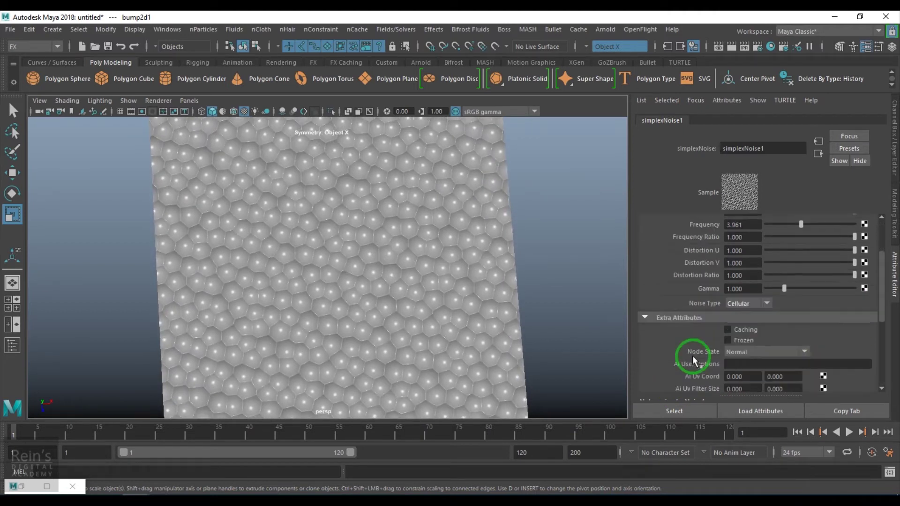
scroll(694, 359, "down", 4)
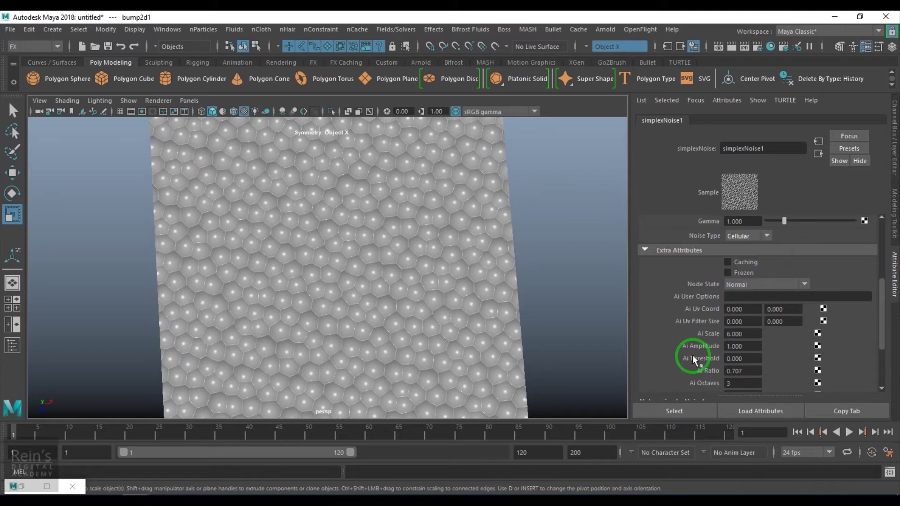
scroll(693, 358, "up", 4)
scroll(698, 361, "down", 4)
scroll(697, 362, "up", 6)
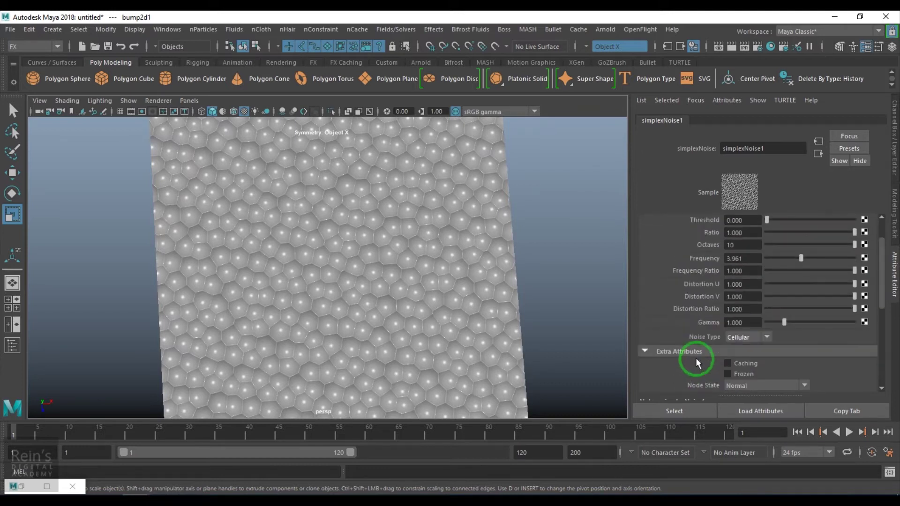
scroll(683, 357, "down", 6)
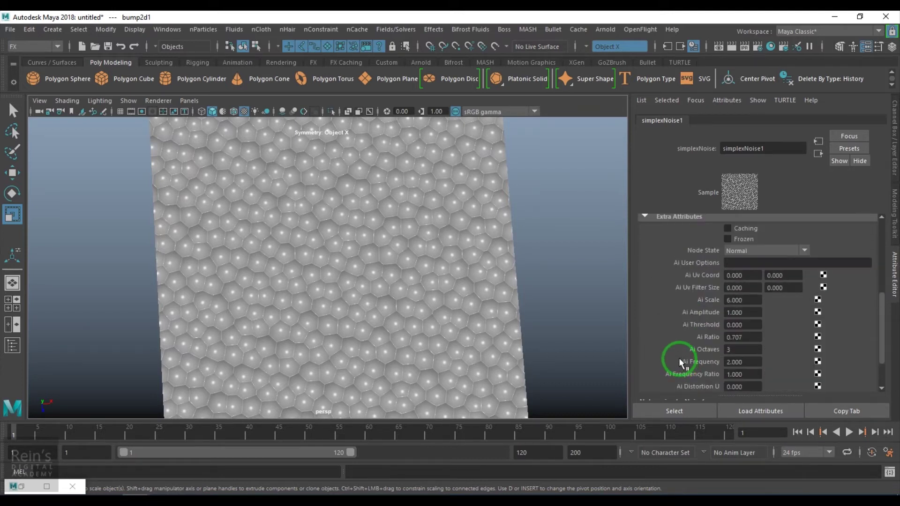
scroll(680, 353, "up", 6)
left_click(681, 351)
Change the noise type to Ridged and inspect the bump detail on the plane up close
left_click(756, 370)
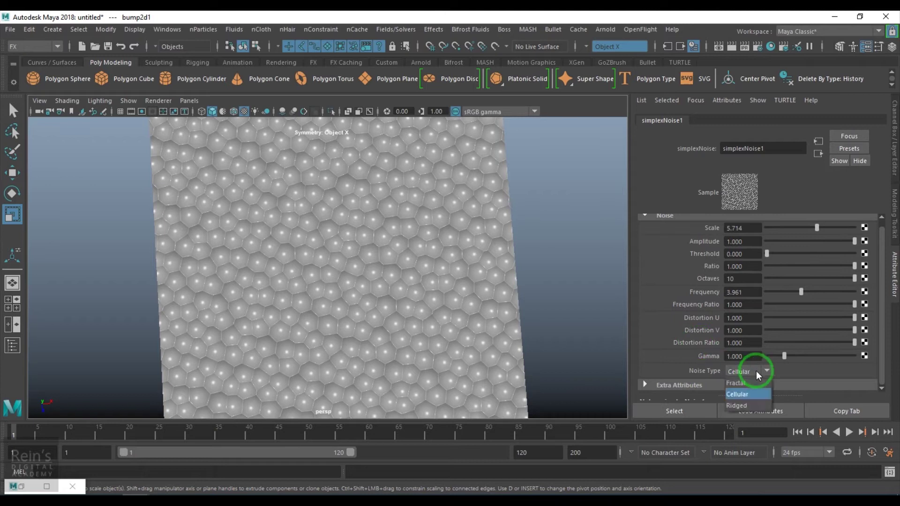
left_click(749, 406)
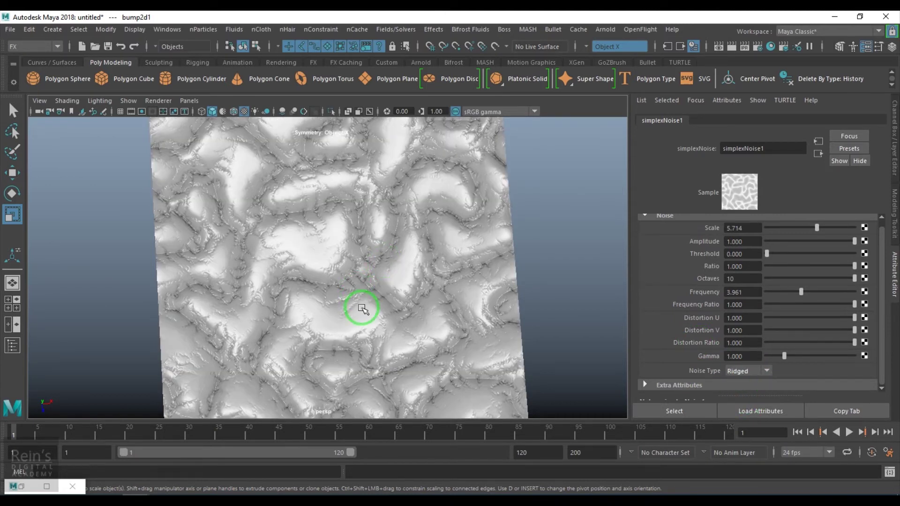
left_click_drag(363, 309, 376, 351, "alt")
scroll(368, 257, "up", 4)
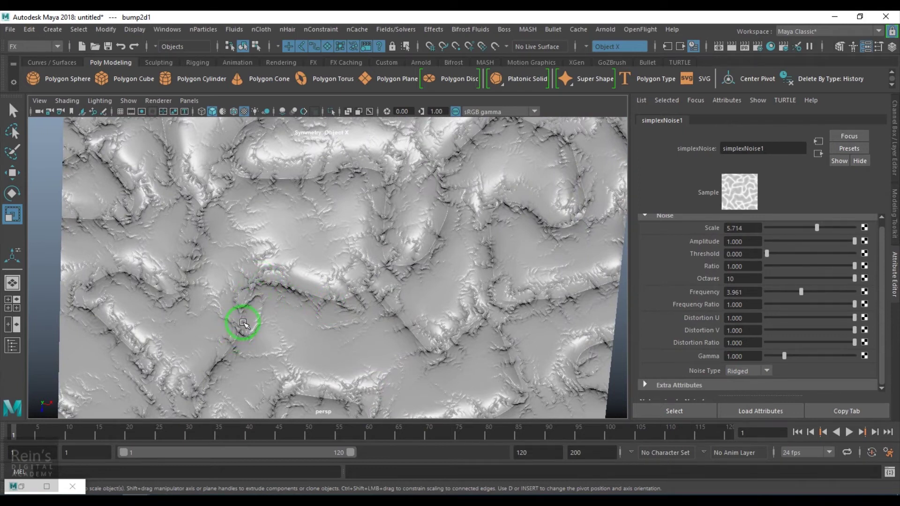
scroll(243, 323, "down", 2)
mouse_move(302, 277)
left_mouse_down("alt")
mouse_move(263, 283)
mouse_move(312, 279)
mouse_move(270, 277)
mouse_move(291, 271)
left_mouse_up("alt")
Set the ridged noise's Scale to 4.870 and Amplitude to 0.740, leaving Threshold at 0.000
left_click_drag(837, 244, 808, 228)
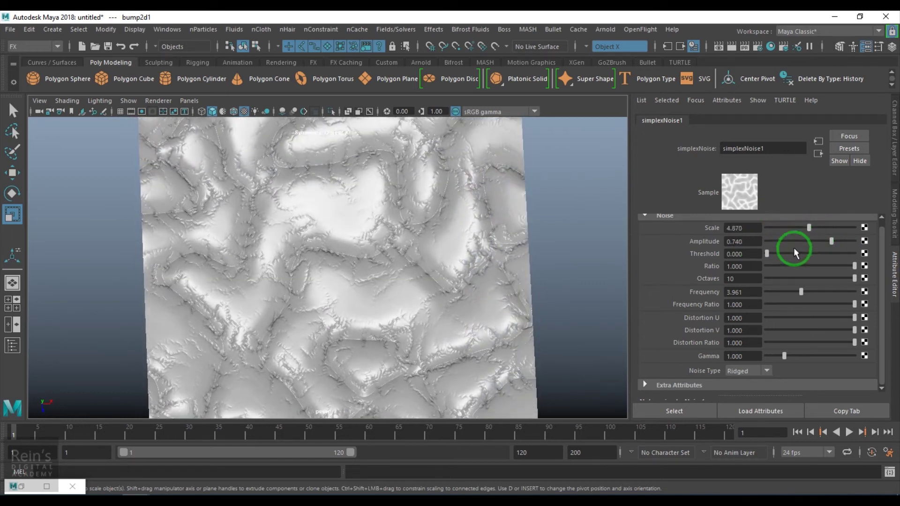
left_click_drag(831, 253, 763, 254)
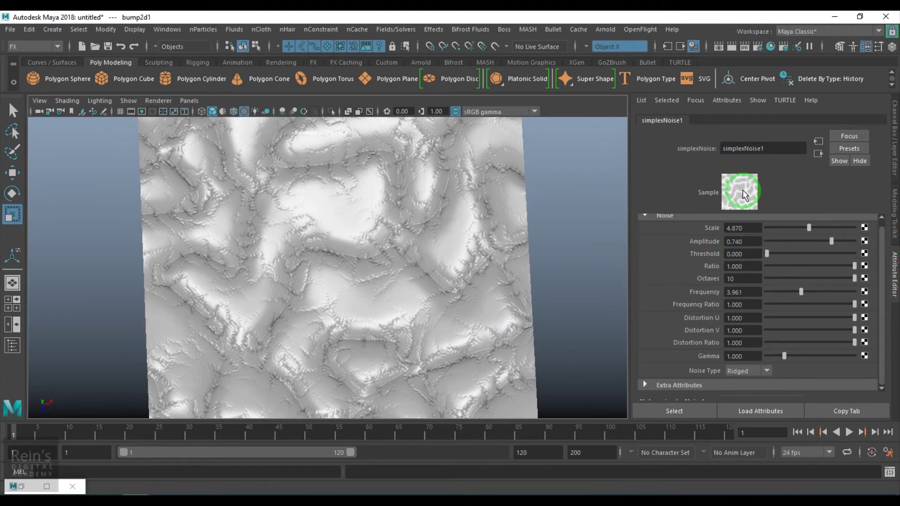
left_click_drag(767, 257, 705, 246)
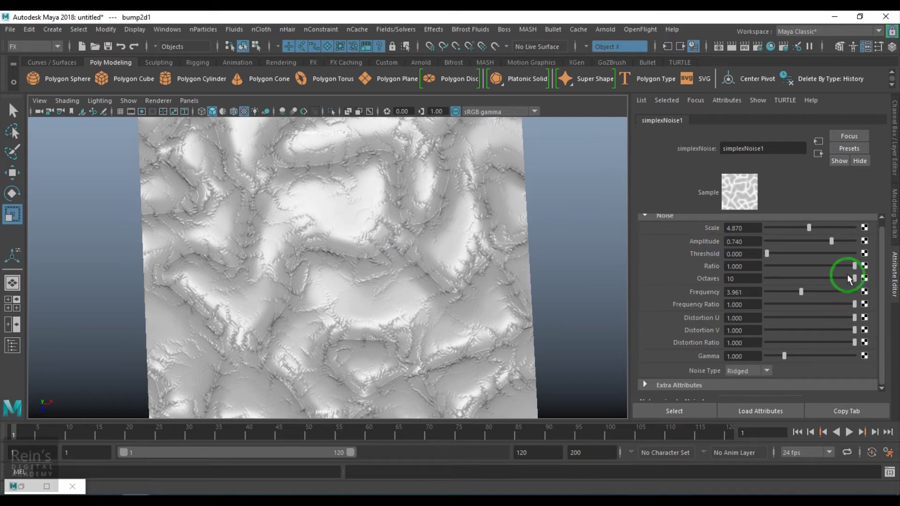
Set the ridged noise's Ratio to 0.000, Octaves to 10, Frequency to 2.338 and Frequency Ratio to 0.961
left_click_drag(847, 275, 729, 267)
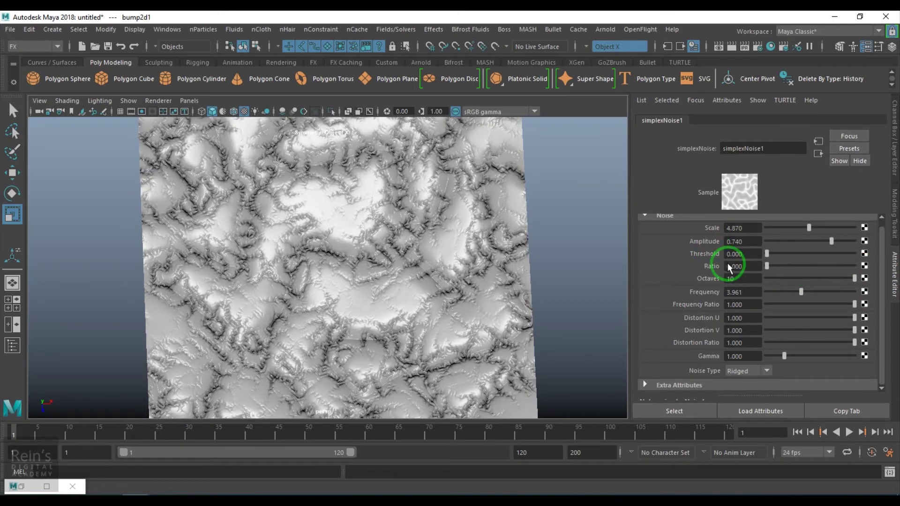
left_click_drag(825, 277, 879, 278)
left_click(819, 292)
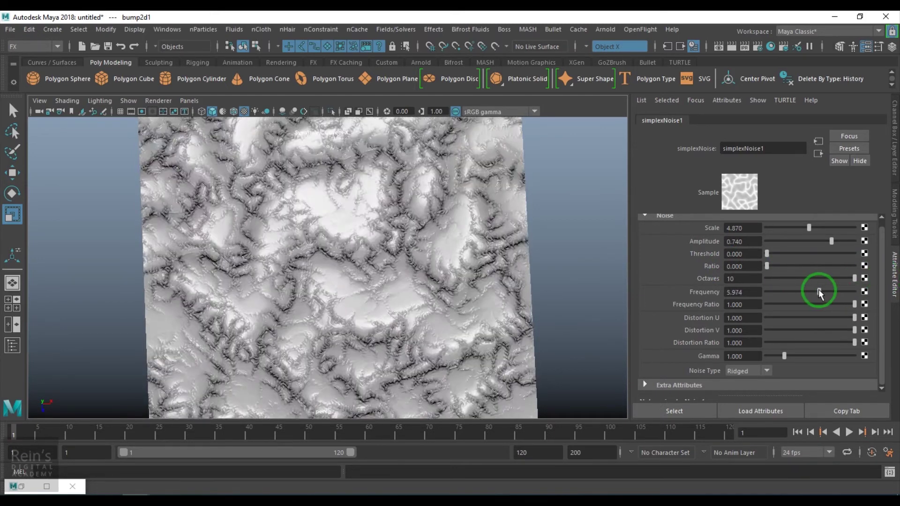
left_click_drag(819, 292, 850, 305)
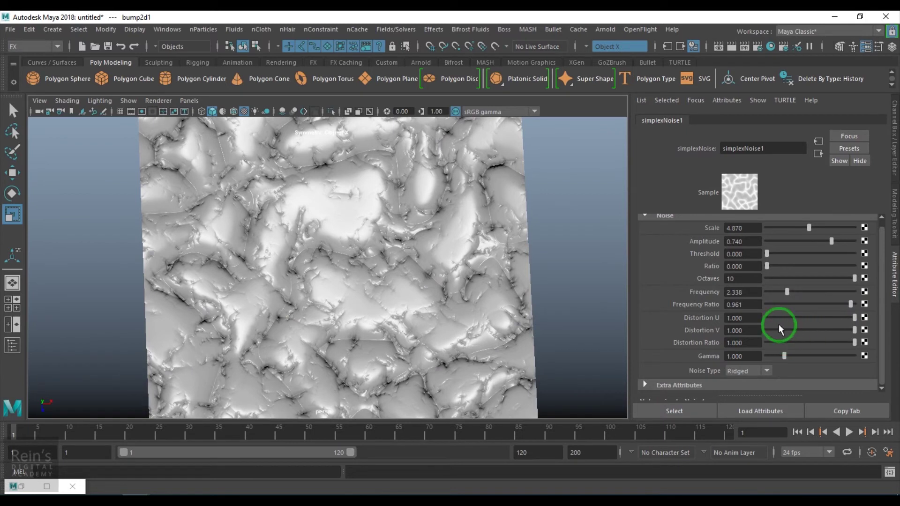
Set the ridged noise's Gamma to 0.812, Scale to 6.169 and Amplitude to 1.000, keeping Ratio at 0.000
left_click_drag(778, 318, 883, 322)
mouse_move(785, 356)
left_mouse_down()
mouse_move(768, 357)
mouse_move(842, 357)
mouse_move(766, 358)
mouse_move(780, 361)
left_mouse_up()
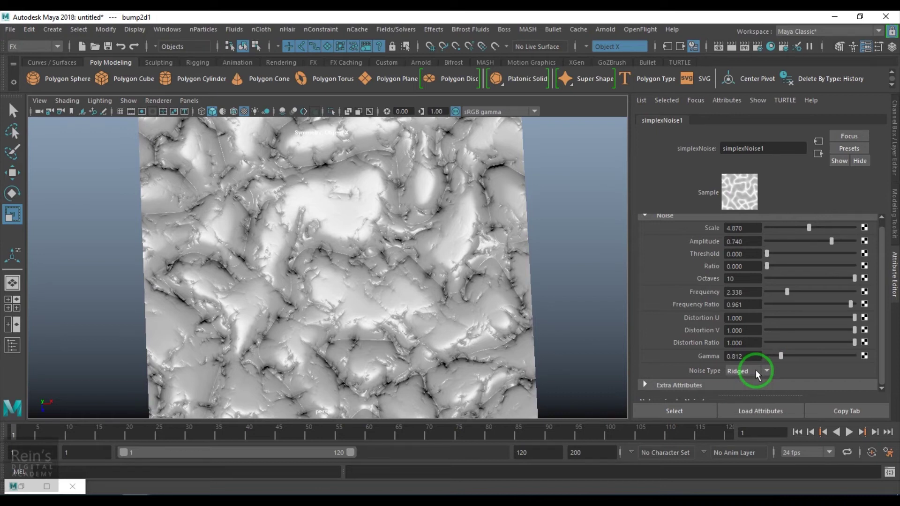
left_click_drag(428, 284, 376, 290, "alt")
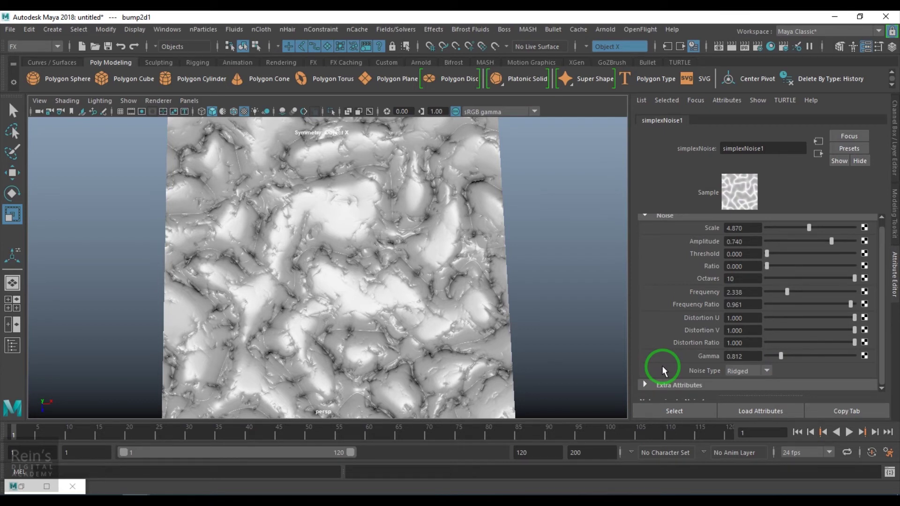
mouse_move(803, 228)
left_mouse_down()
mouse_move(776, 225)
mouse_move(840, 226)
mouse_move(819, 228)
left_mouse_up()
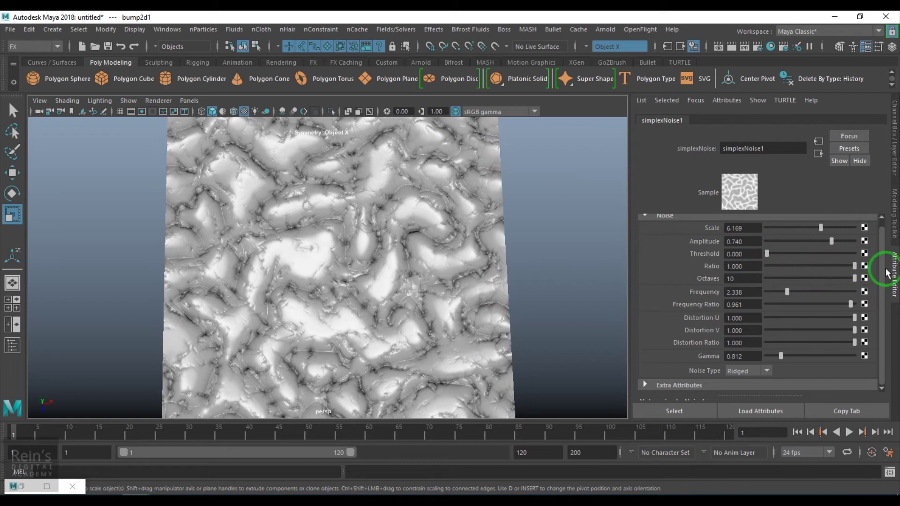
left_click_drag(793, 246, 844, 252)
Map a Bulge texture to the noise's Amplitude, set its U Width to 0.235 and return to the simplex noise
left_click(863, 241)
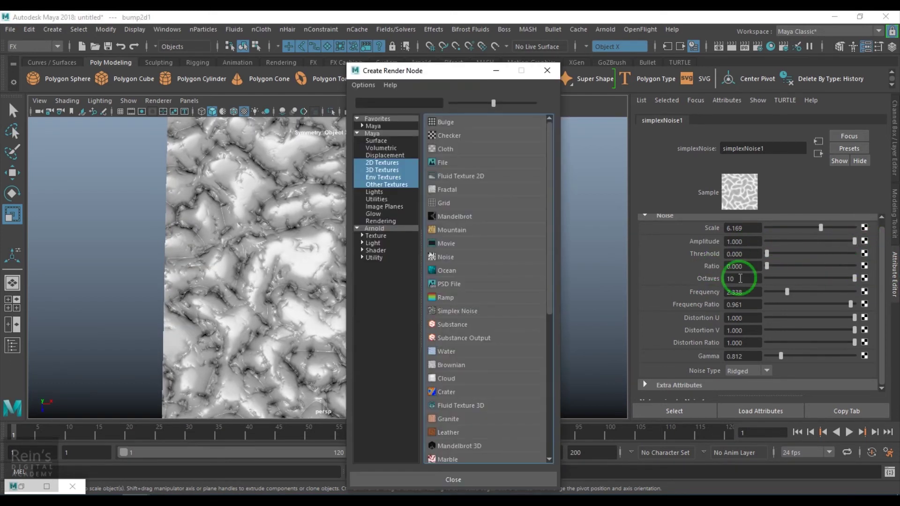
left_click(453, 122)
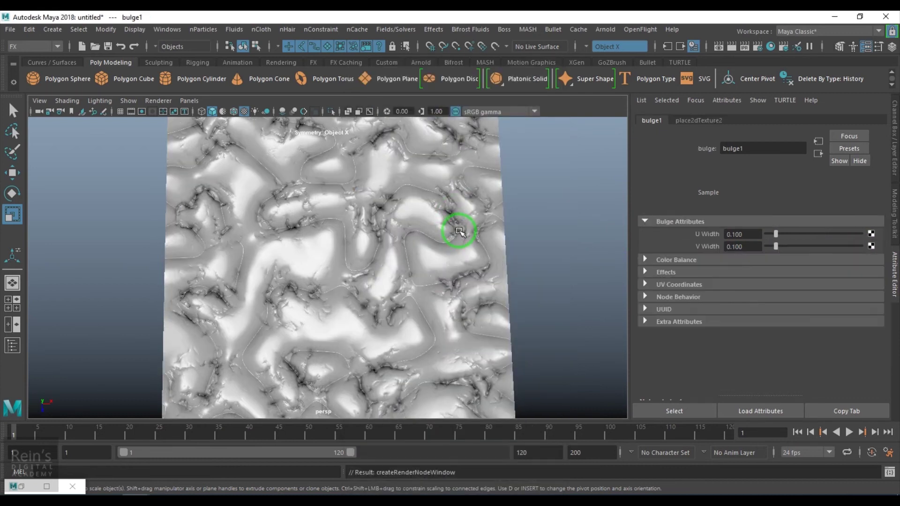
left_click_drag(772, 234, 790, 245)
left_click(818, 153)
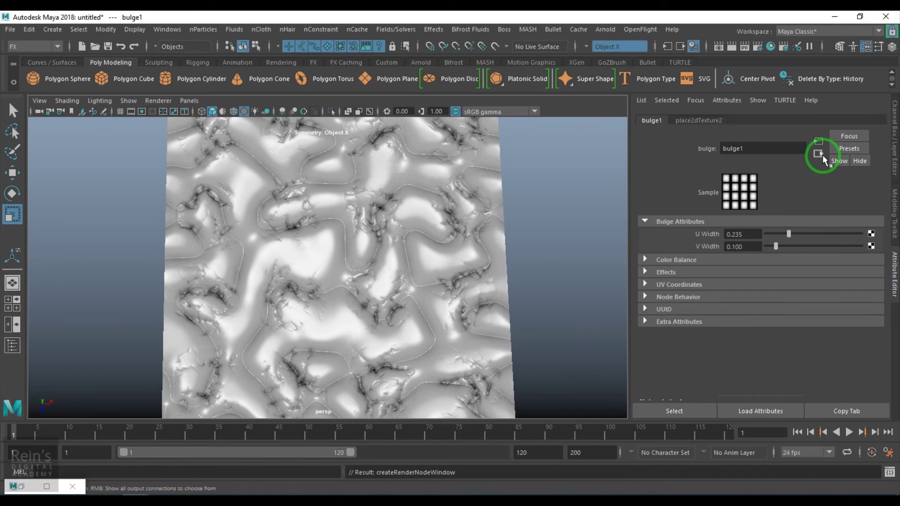
Set the noise's Frequency to 6.234, Frequency Ratio to 1.000, Distortion U to 0.851 and Gamma to 1
left_click_drag(790, 287, 820, 288)
left_click_drag(759, 311, 815, 361)
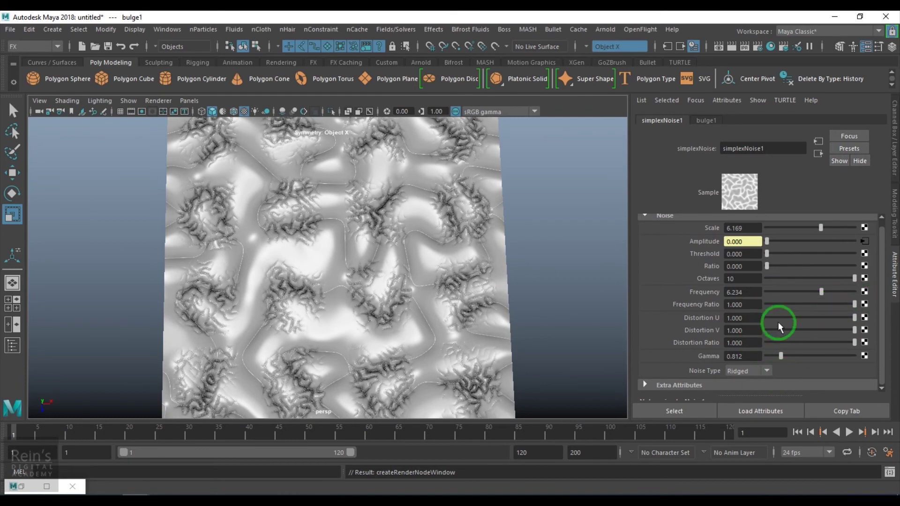
left_click_drag(773, 319, 842, 318)
left_click_drag(780, 356, 806, 356)
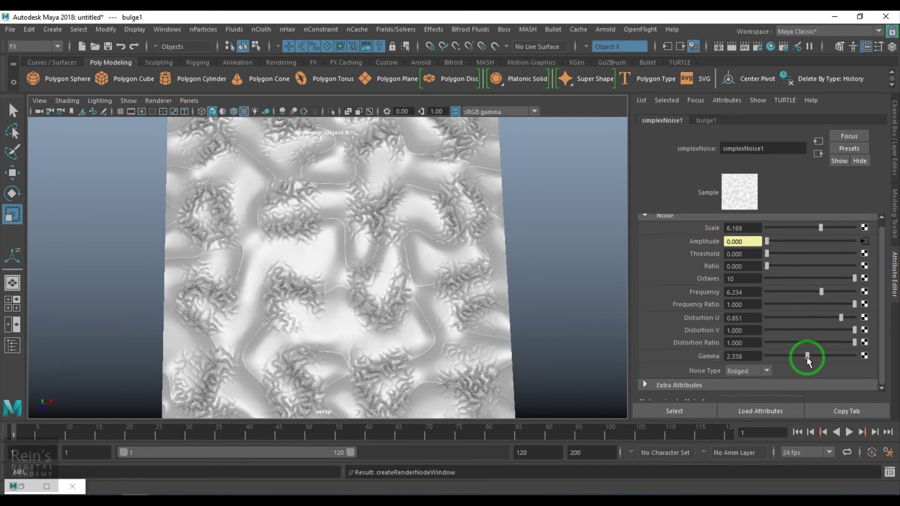
double_click(750, 356)
type("1")
key("Return")
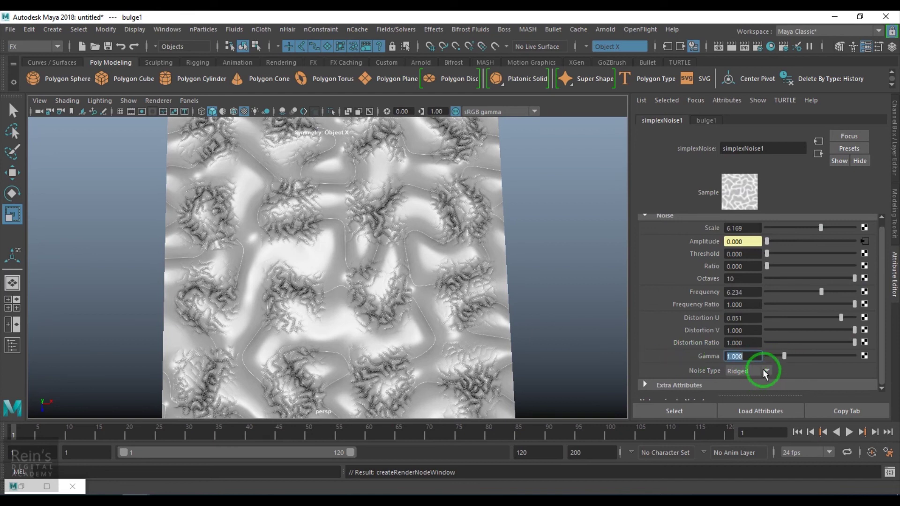
Change the noise type to Fractal with Ratio 0.273, Threshold 0.000 and Frequency 2.792
left_click(747, 370)
left_click(749, 378)
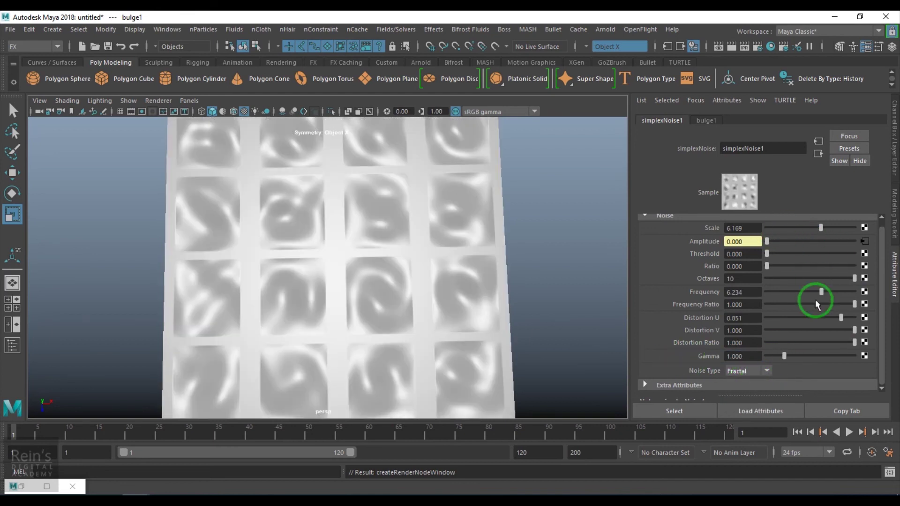
mouse_move(783, 266)
left_mouse_down()
mouse_move(775, 264)
mouse_move(815, 268)
mouse_move(781, 263)
left_mouse_up()
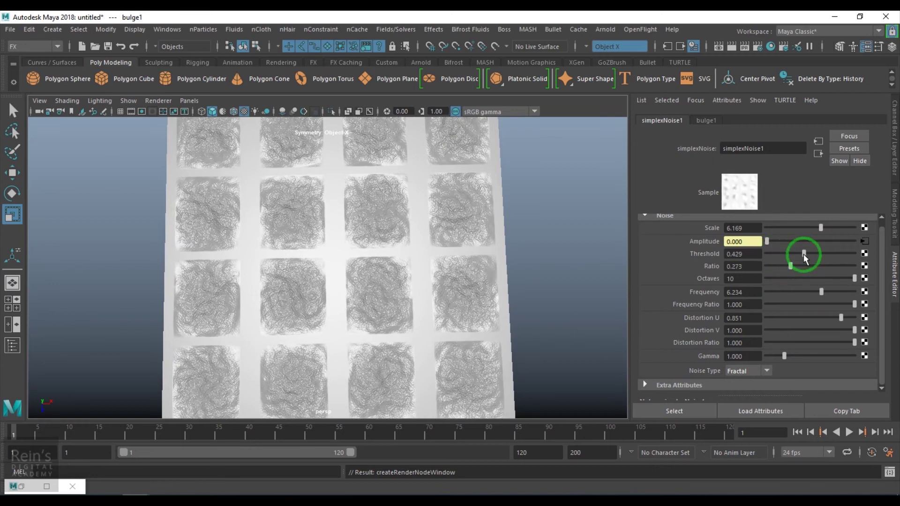
mouse_move(806, 286)
left_mouse_down()
mouse_move(778, 294)
mouse_move(791, 295)
left_mouse_up()
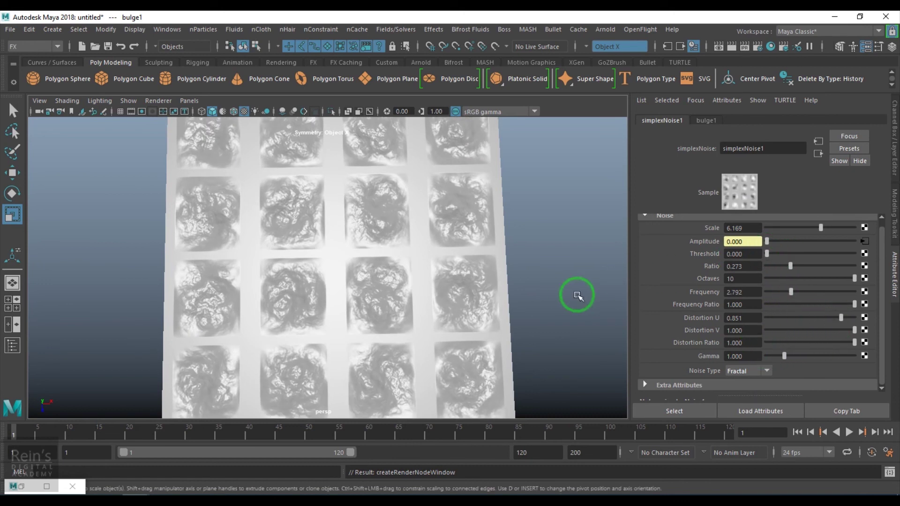
Break the Bulge connection on Amplitude and set Amplitude to 1.000, Ratio to 0.370 and Frequency to 2.597
right_click(702, 241)
left_click(714, 268)
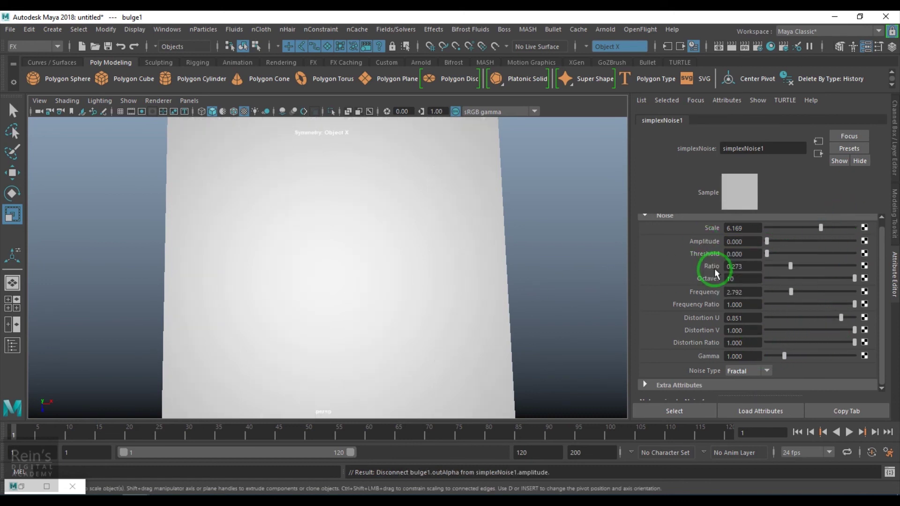
left_click_drag(801, 240, 859, 241)
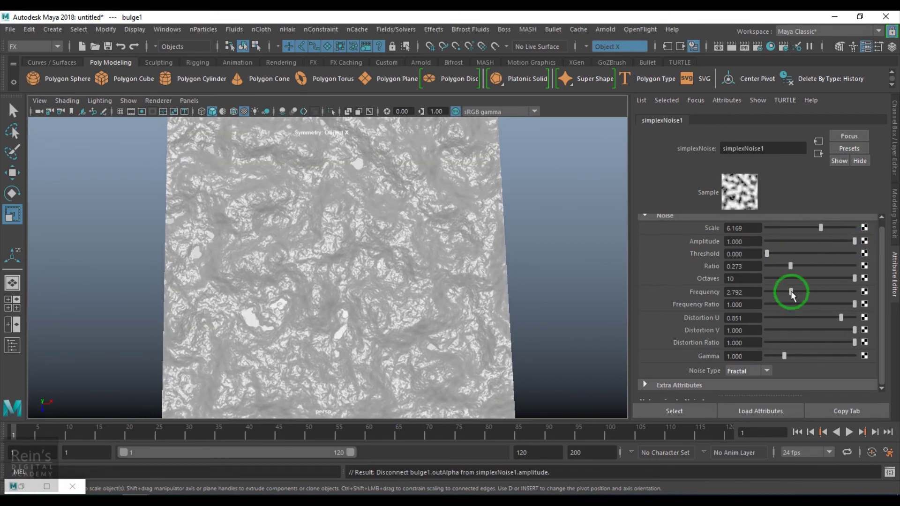
left_click_drag(798, 266, 788, 299)
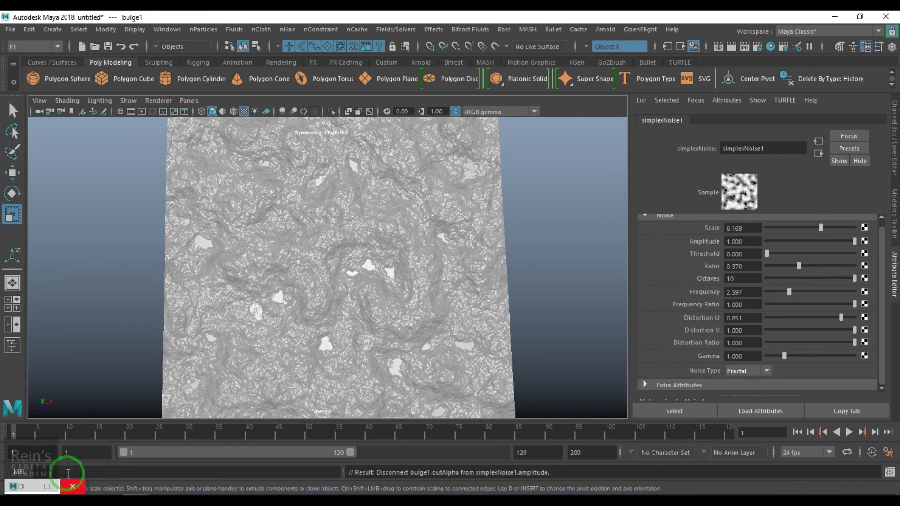
Review the simplex noise bump network in the Hypershade, minimize that window and clear the selection
left_click(21, 486)
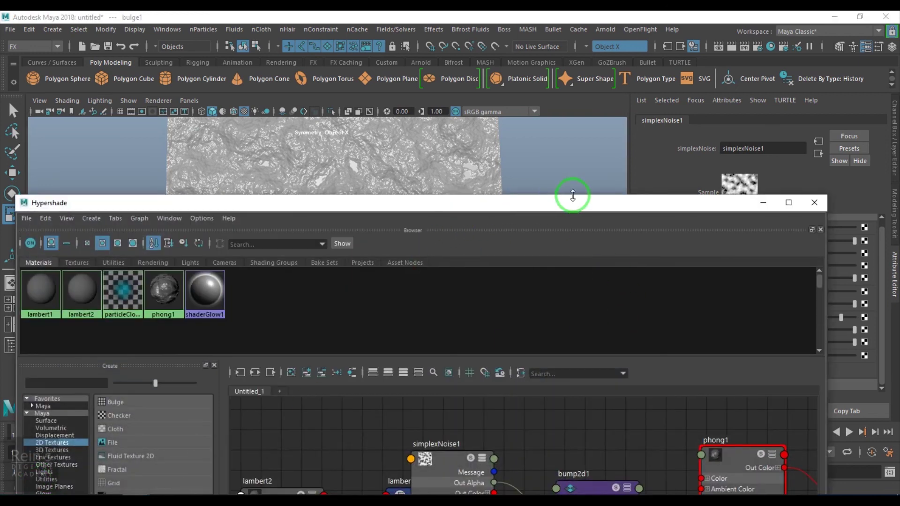
left_click_drag(569, 210, 567, 55)
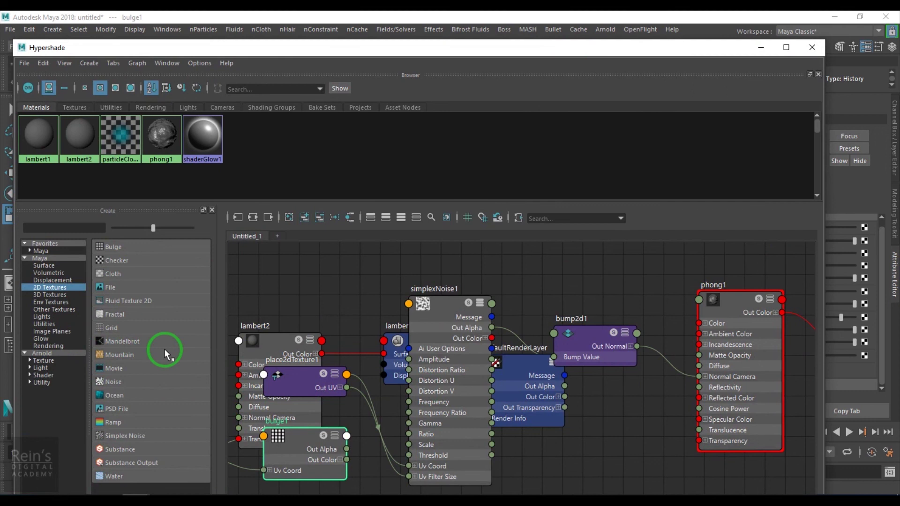
left_click(761, 49)
left_click(567, 249)
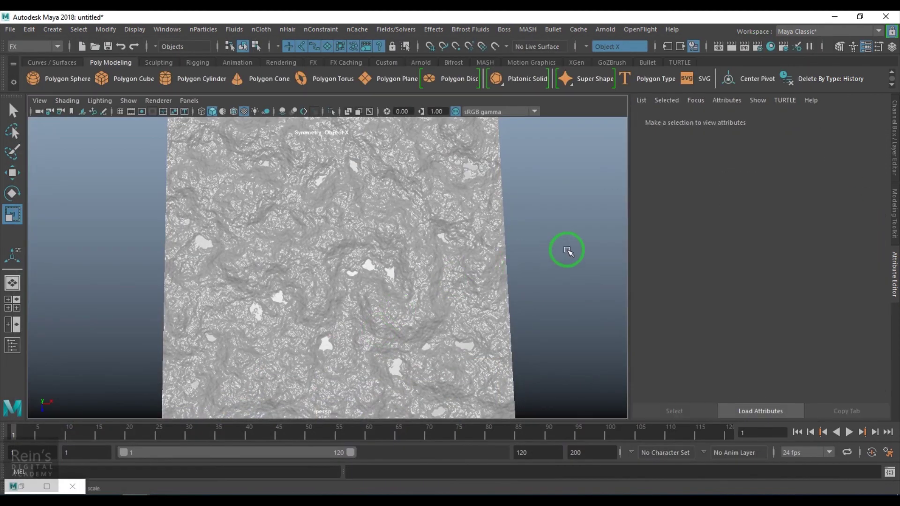